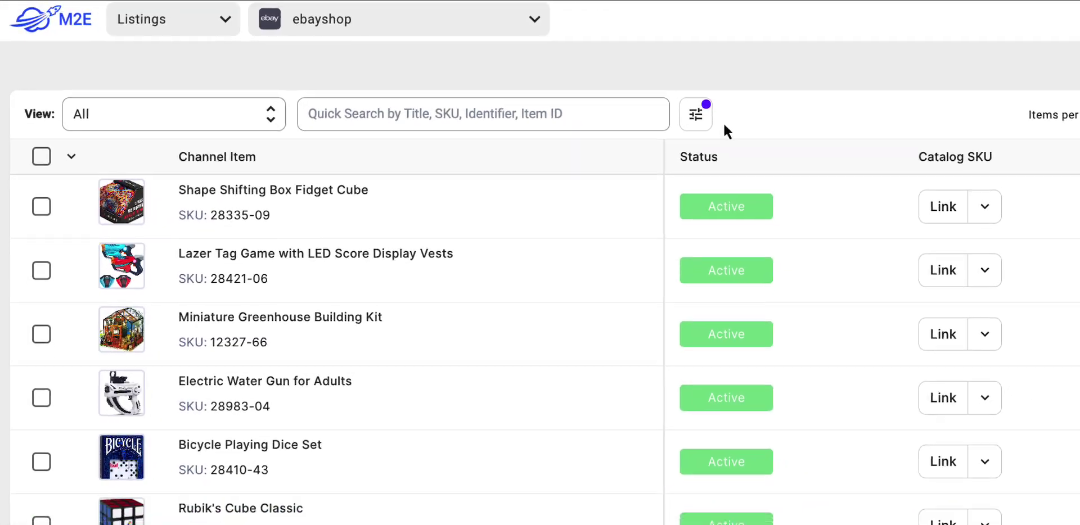
# Check that the eBay listings are filtered by linking status Not Linked and export them with the Link items export type.
pyautogui.click(697, 115)
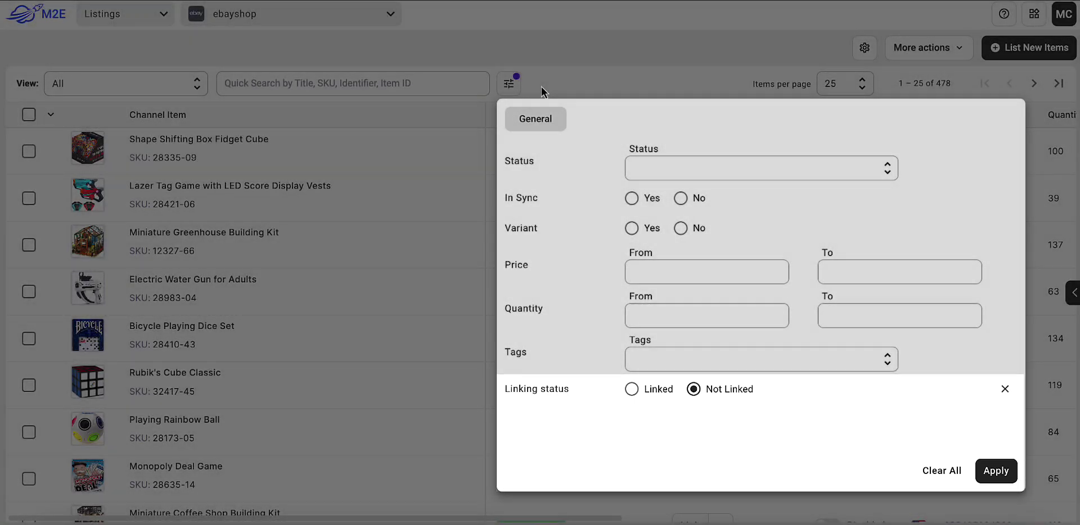
pyautogui.click(540, 84)
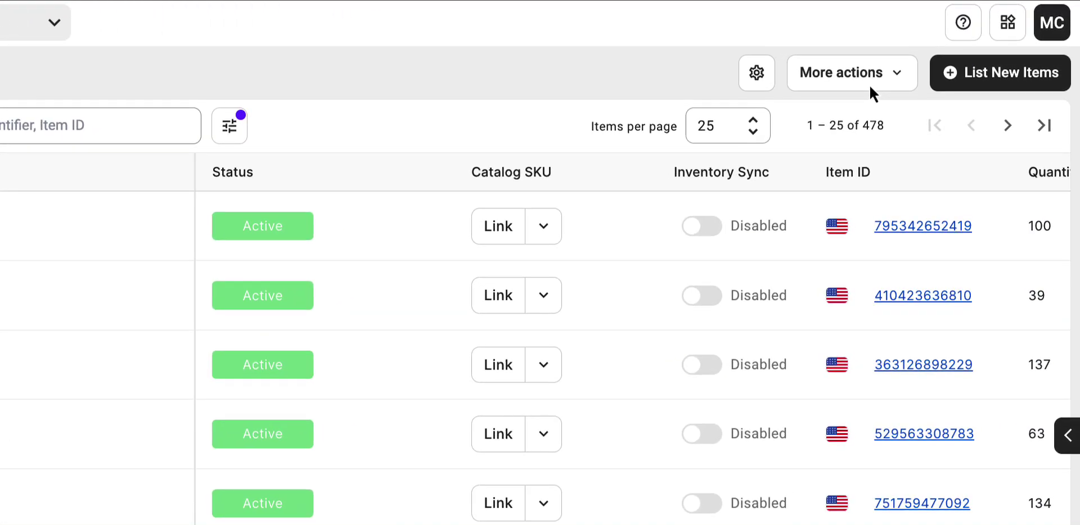
pyautogui.click(868, 82)
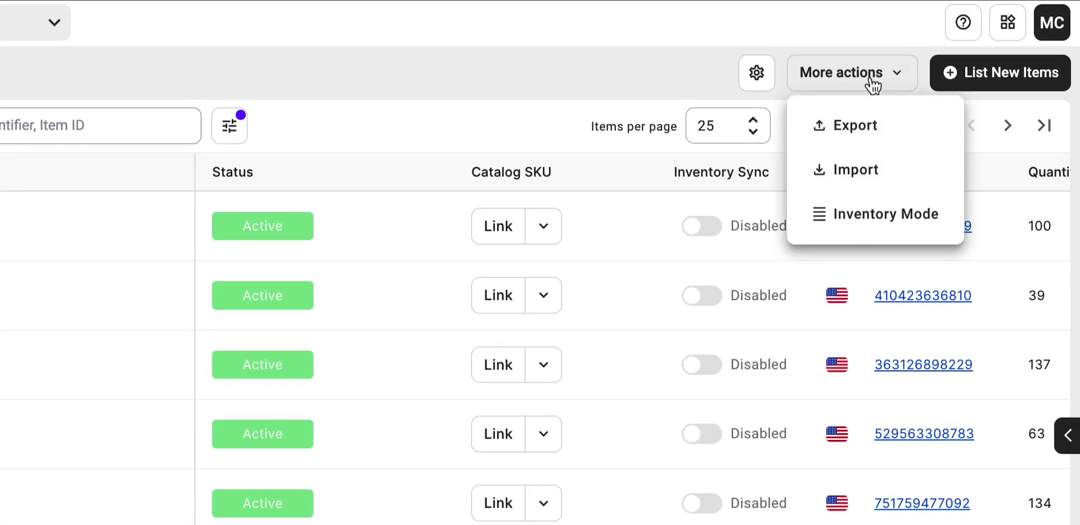
pyautogui.click(908, 125)
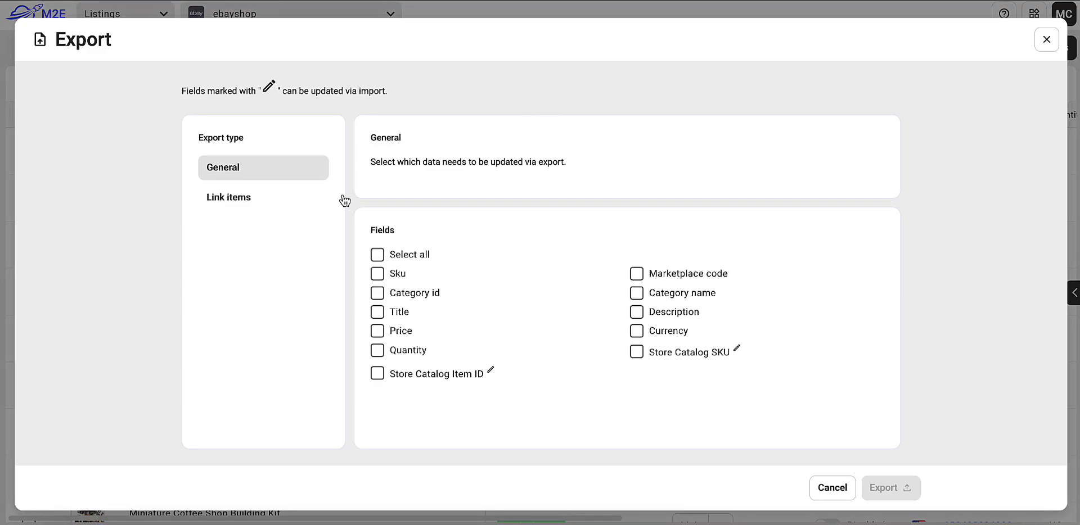
pyautogui.click(241, 203)
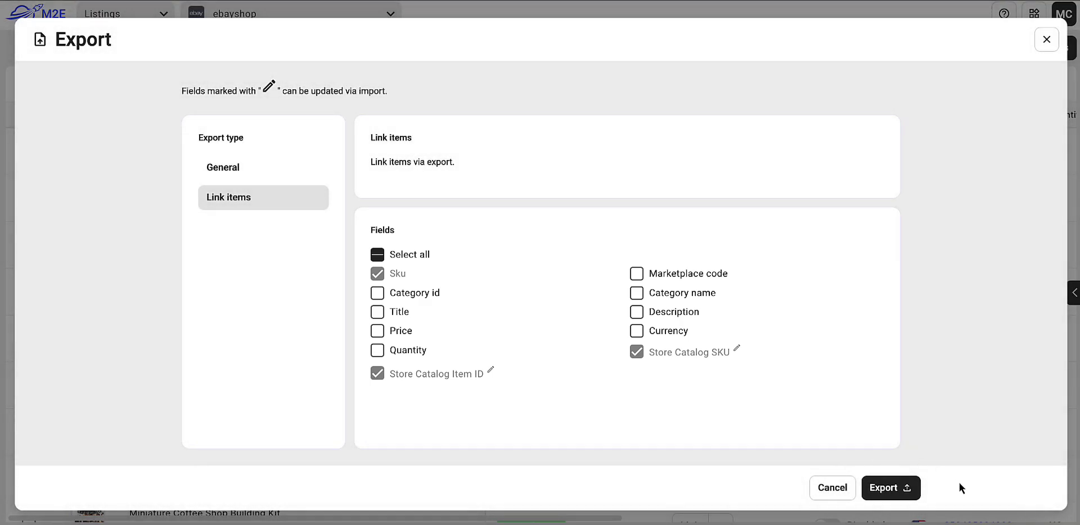
pyautogui.click(887, 487)
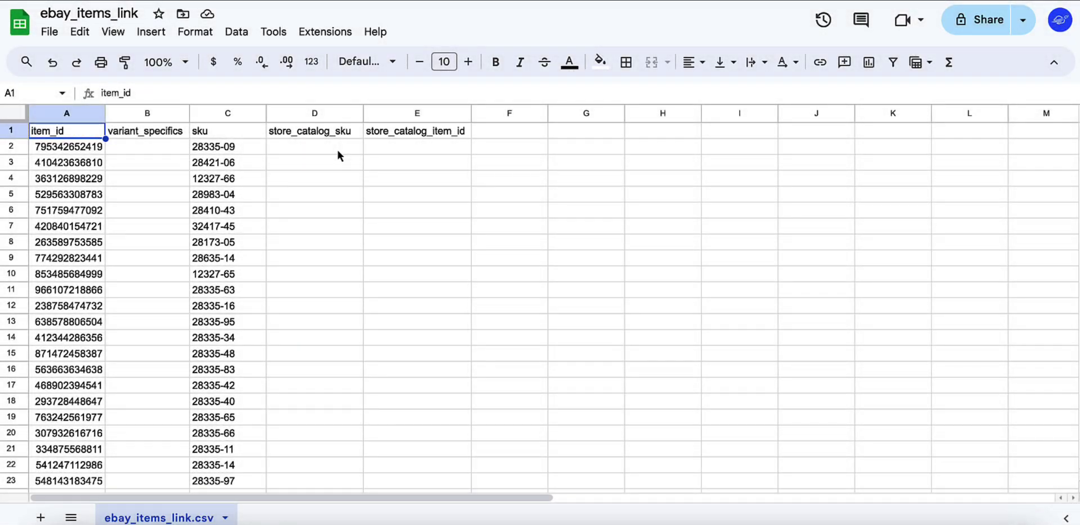
# Switch to ebay_items_link in Google Sheets, enter =CONCATENATE("CA",C2) in D2 and accept the suggested autofill for the rest of store_catalog_sku.
pyautogui.click(336, 148)
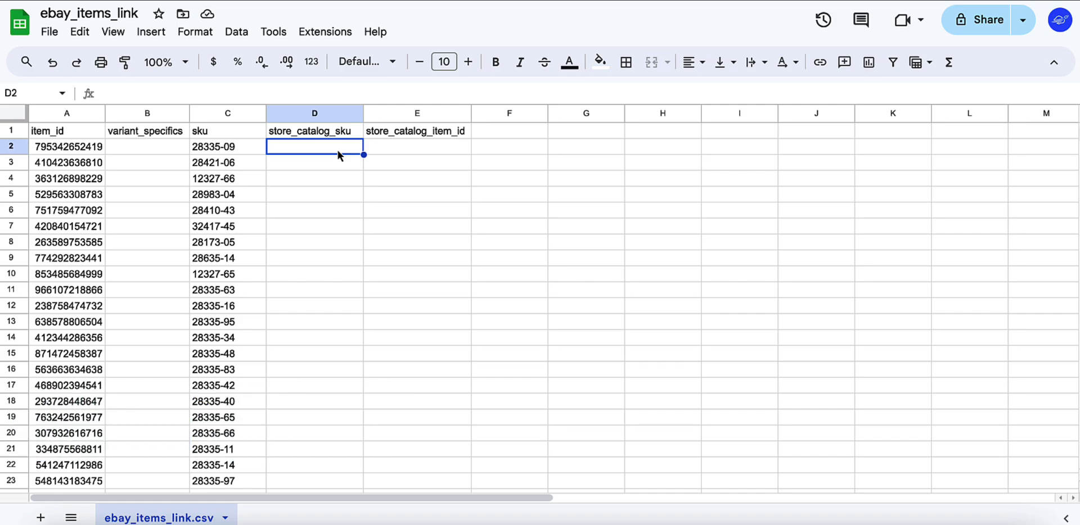
pyautogui.click(157, 35)
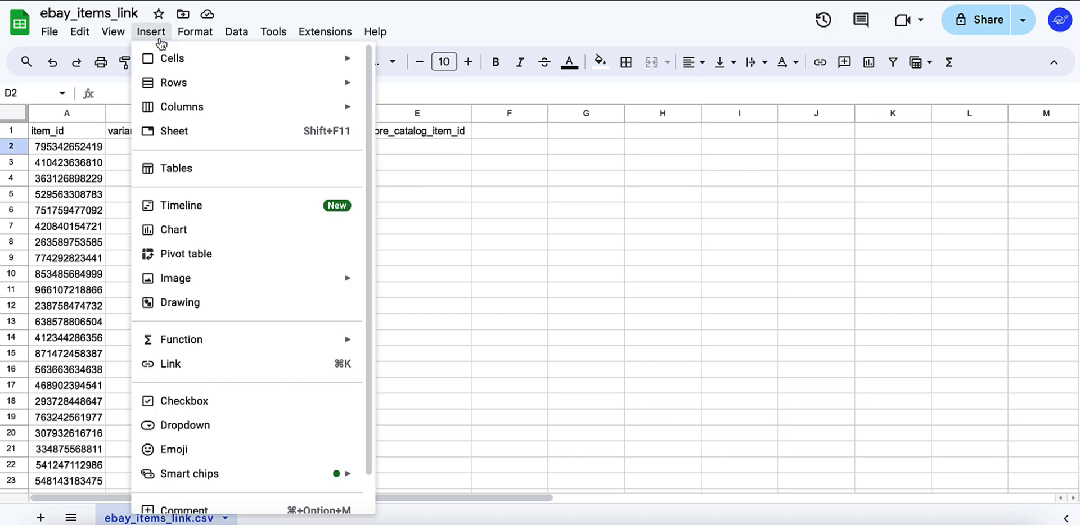
pyautogui.moveTo(188, 345)
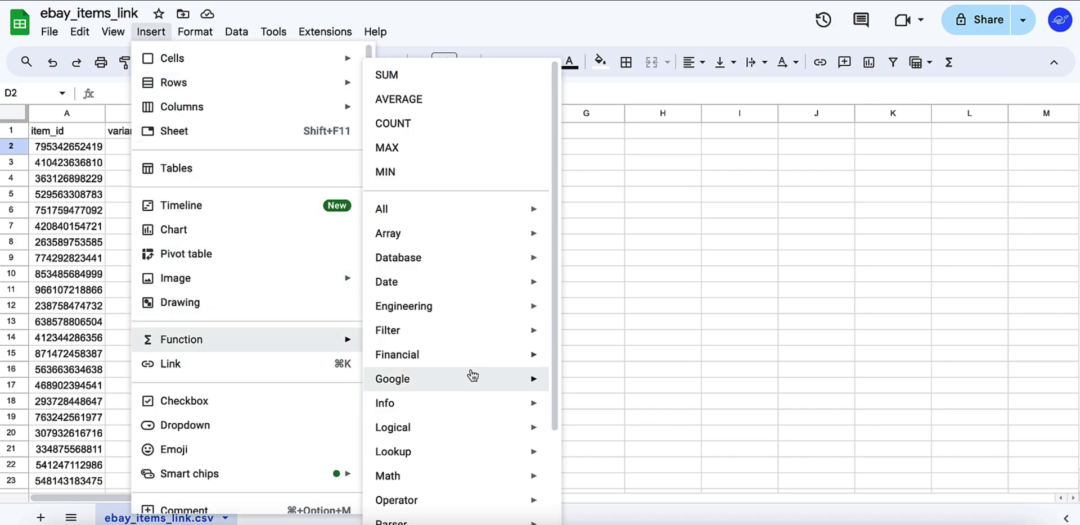
pyautogui.scroll(-3, 472, 376)
pyautogui.moveTo(455, 450)
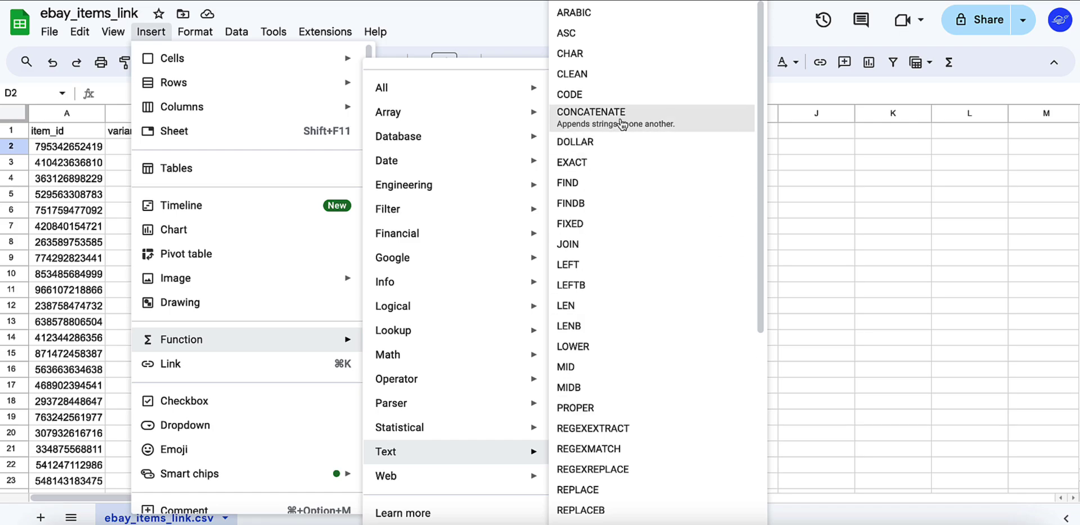
pyautogui.click(621, 118)
pyautogui.write('"CA"')
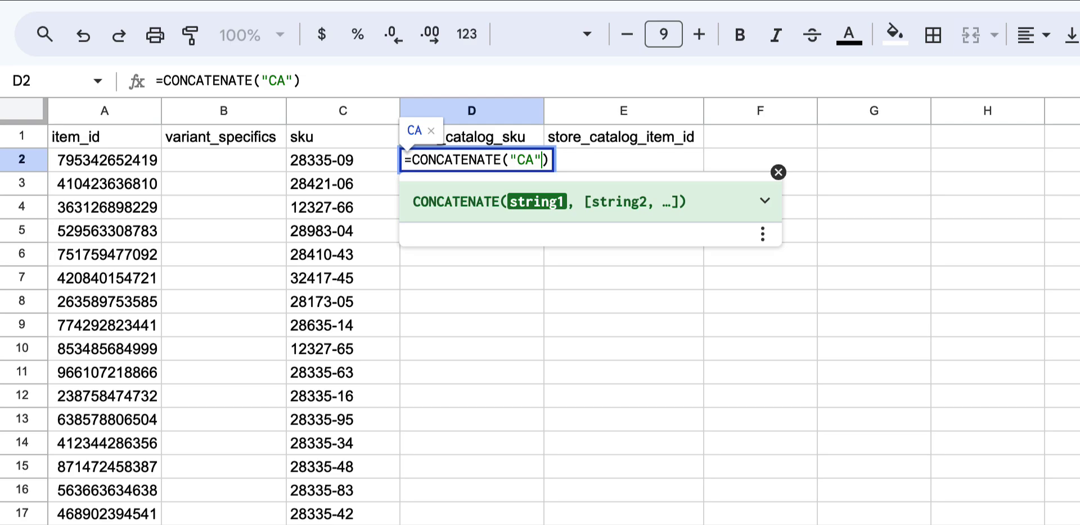
pyautogui.write(', ')
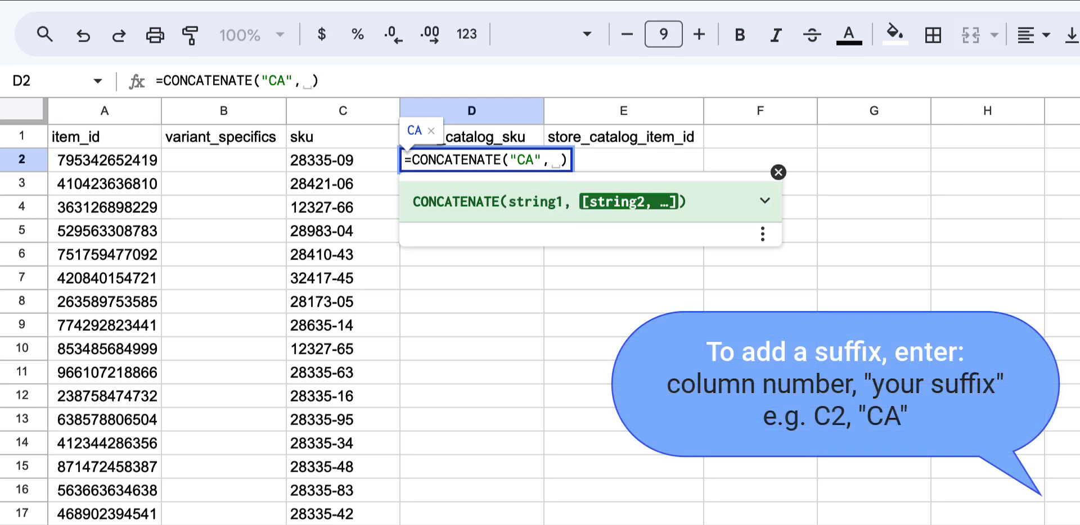
pyautogui.write('C2')
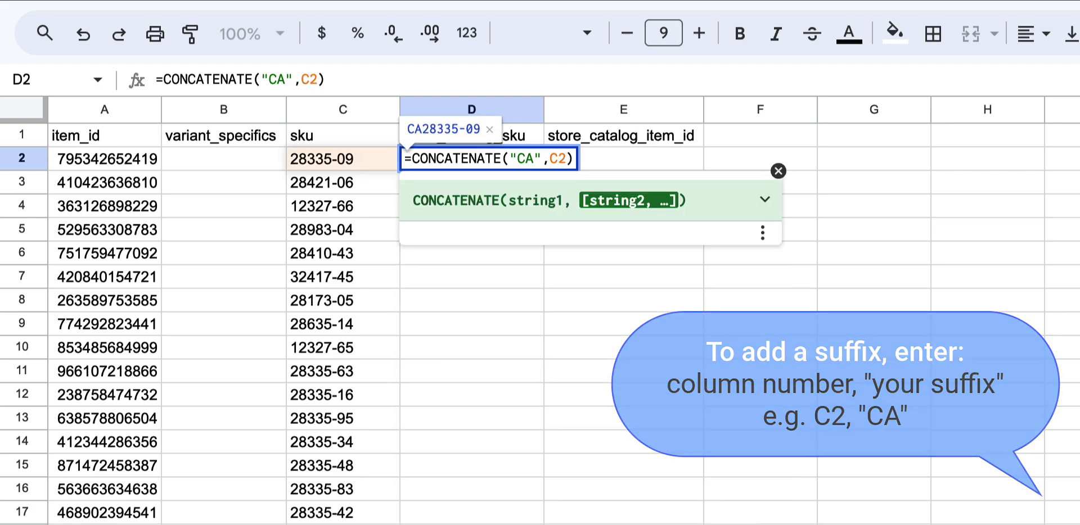
pyautogui.press('Return')
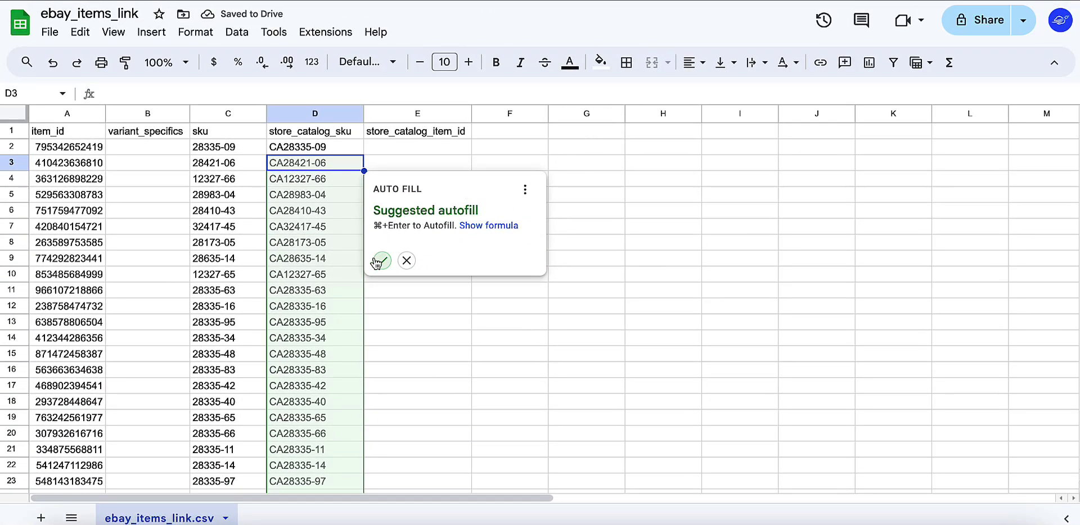
pyautogui.click(378, 267)
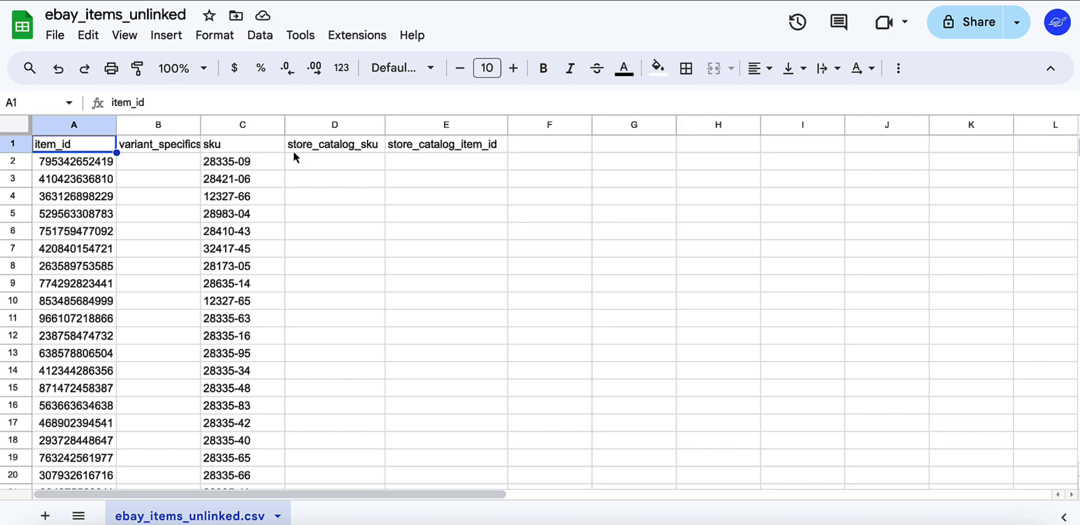
# In ebay_items_unlinked, enter fidgetbox-01, lazertag-02, minikit-03 and watergun-04 in store_catalog_sku from D2 down, and start the playingdice SKU in D6.
pyautogui.doubleClick(328, 165)
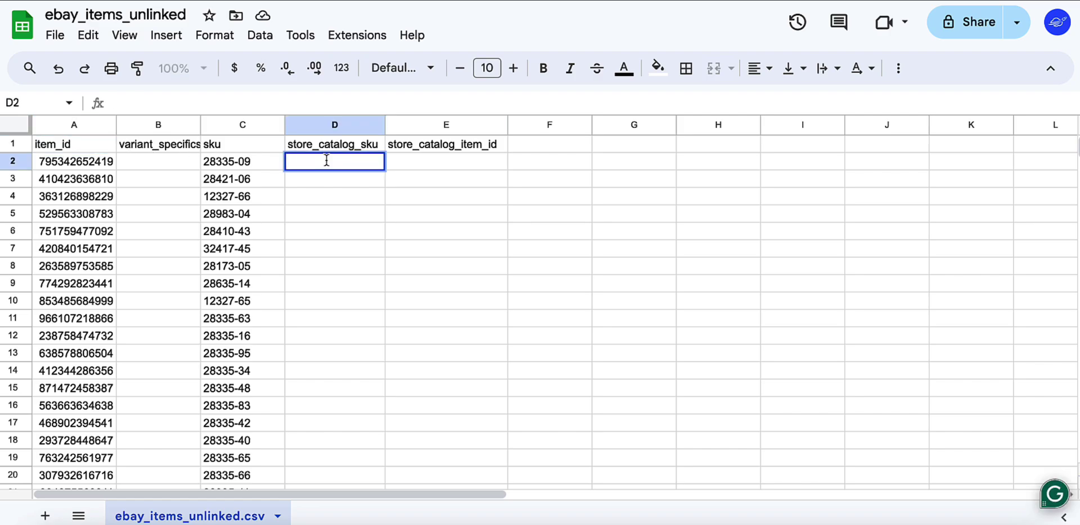
pyautogui.write('fidgetbox-01')
pyautogui.press('Return')
pyautogui.write('lazertag-02')
pyautogui.press('Return')
pyautogui.write('minikit-03')
pyautogui.press('Return')
pyautogui.write('watergun-0')
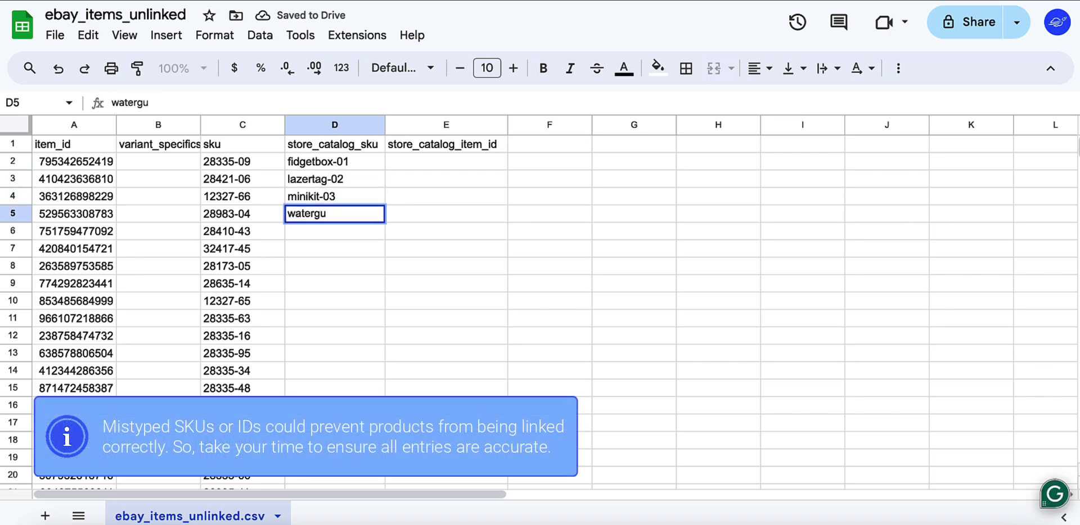
pyautogui.write('4')
pyautogui.press('Return')
pyautogui.write('playingdice-0')
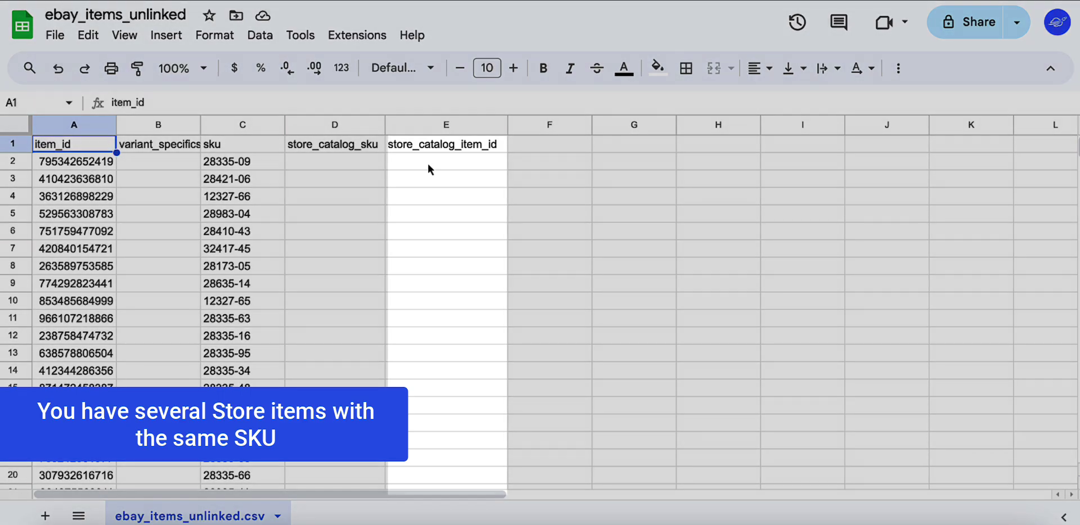
pyautogui.click(427, 163)
pyautogui.hotkey('ctrl', 'v')
pyautogui.click(485, 175)
pyautogui.hotkey('ctrl', 'v')
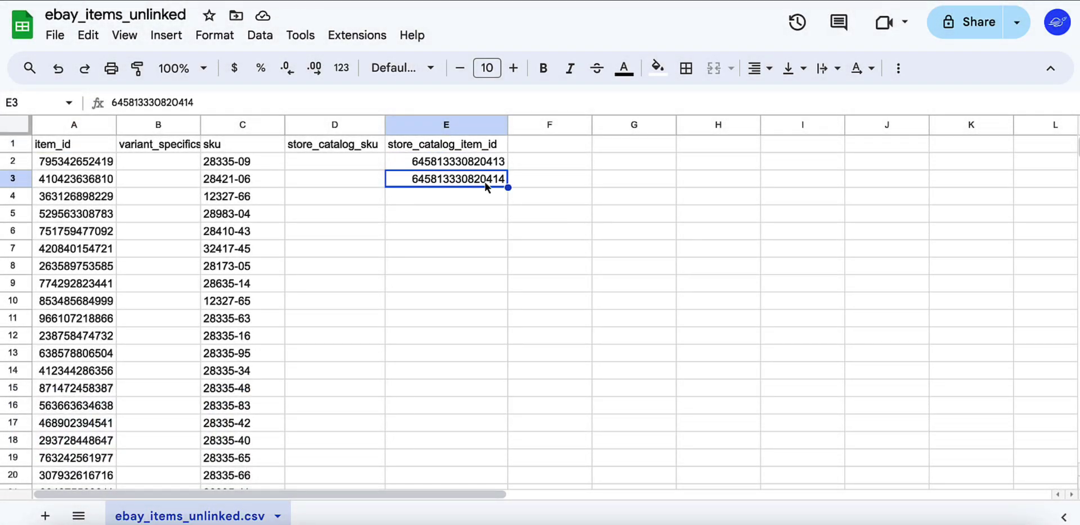
pyautogui.press('Return')
pyautogui.press('Return')
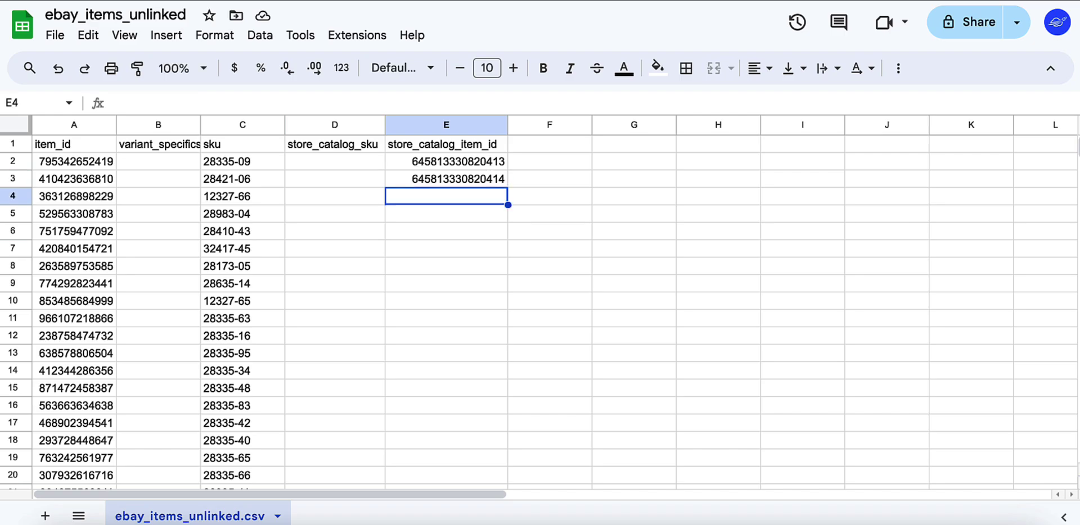
pyautogui.hotkey('ctrl', 'v')
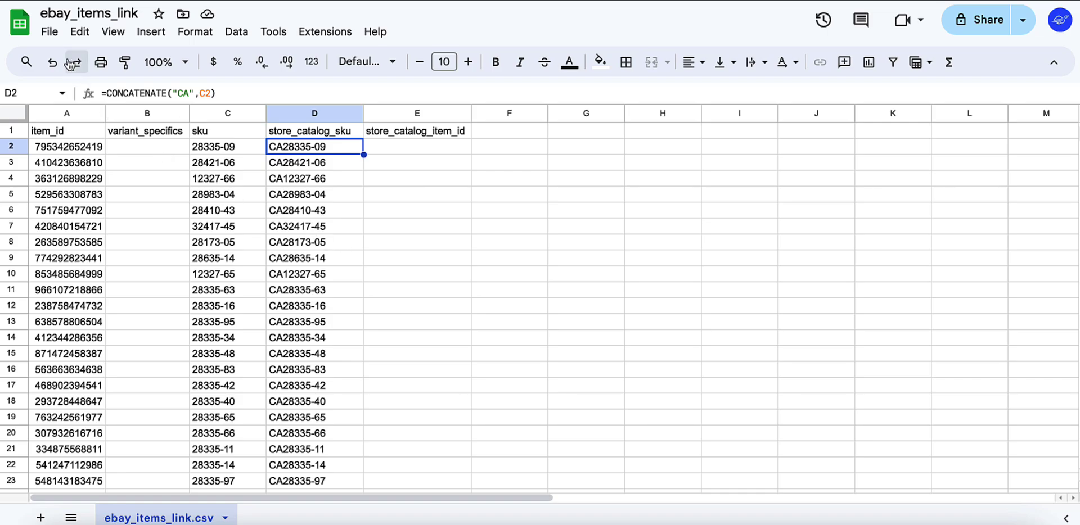
# Switch to the ebay_items_link spreadsheet and download it as a CSV file.
pyautogui.click(60, 39)
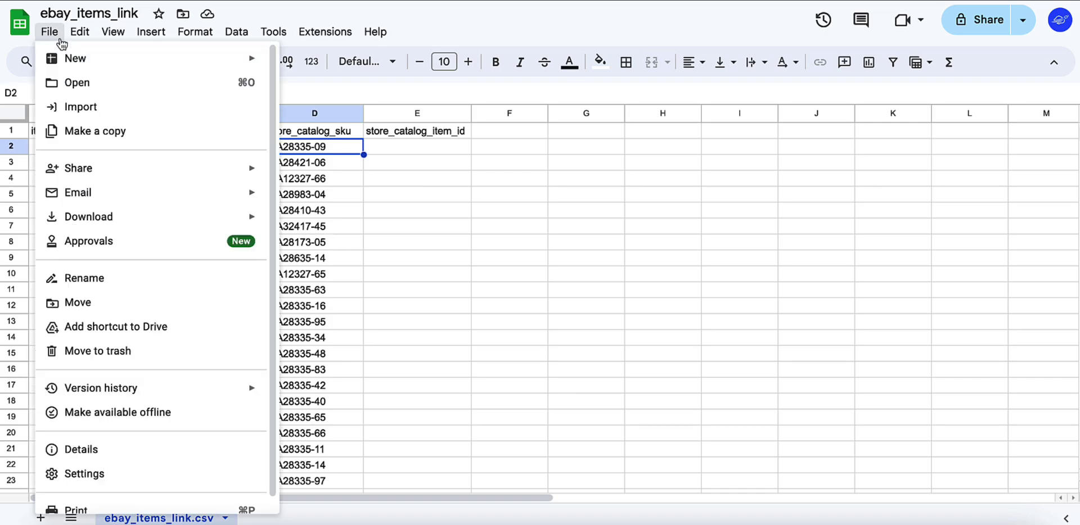
pyautogui.moveTo(109, 219)
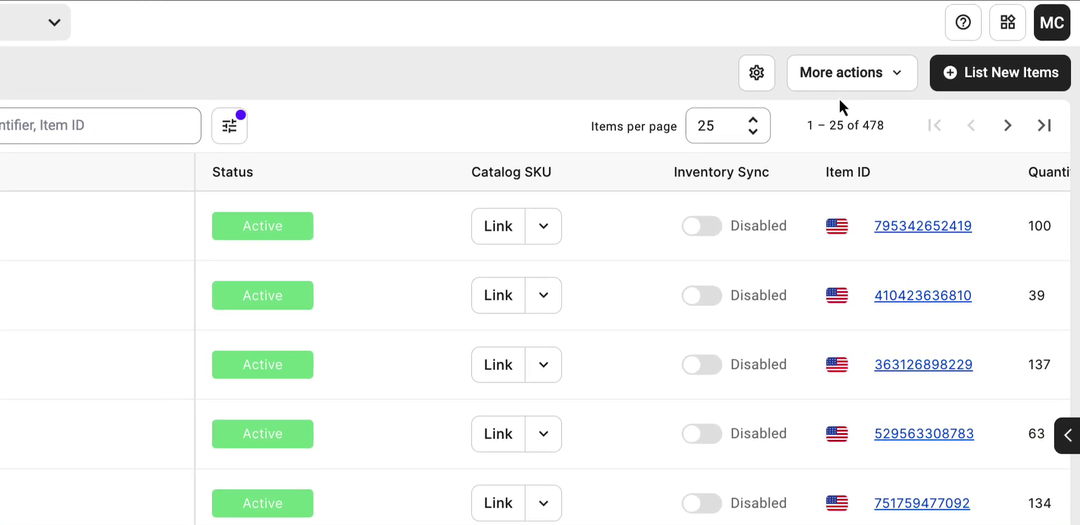
# Switch to M2E, import ebay_items_link.csv into the eBay listings and check the listings with linking status Linked.
pyautogui.click(878, 90)
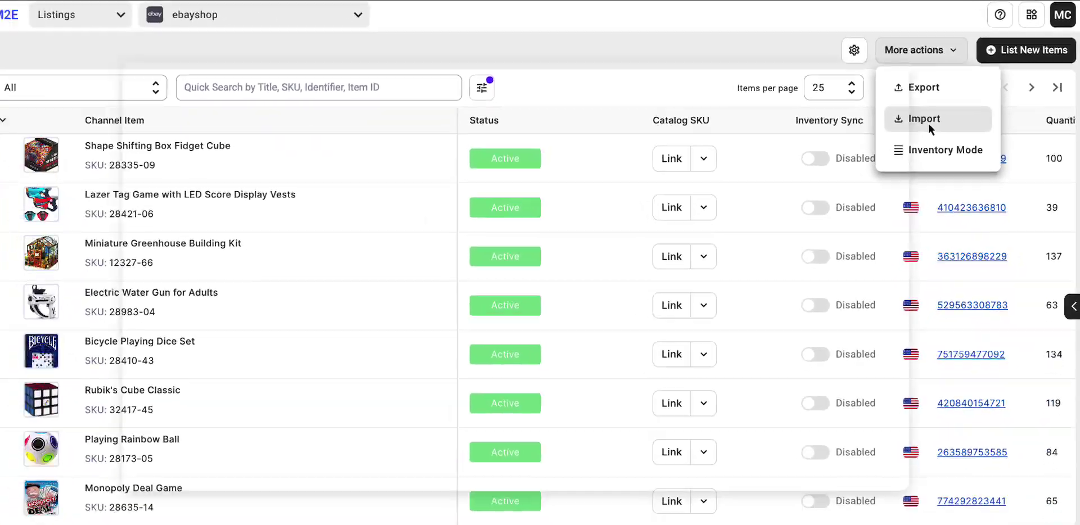
pyautogui.click(865, 177)
pyautogui.click(556, 337)
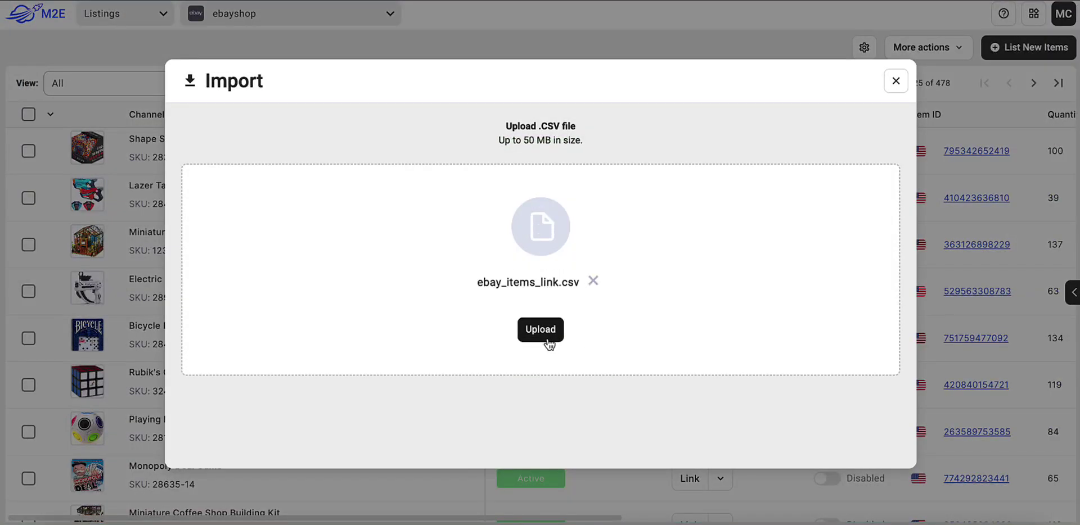
pyautogui.click(548, 341)
pyautogui.click(512, 85)
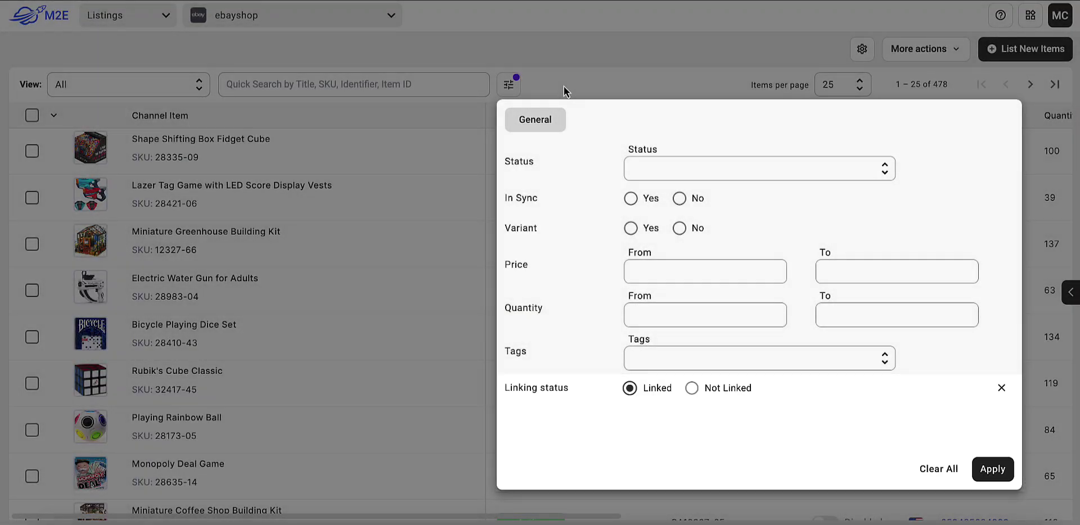
pyautogui.click(564, 86)
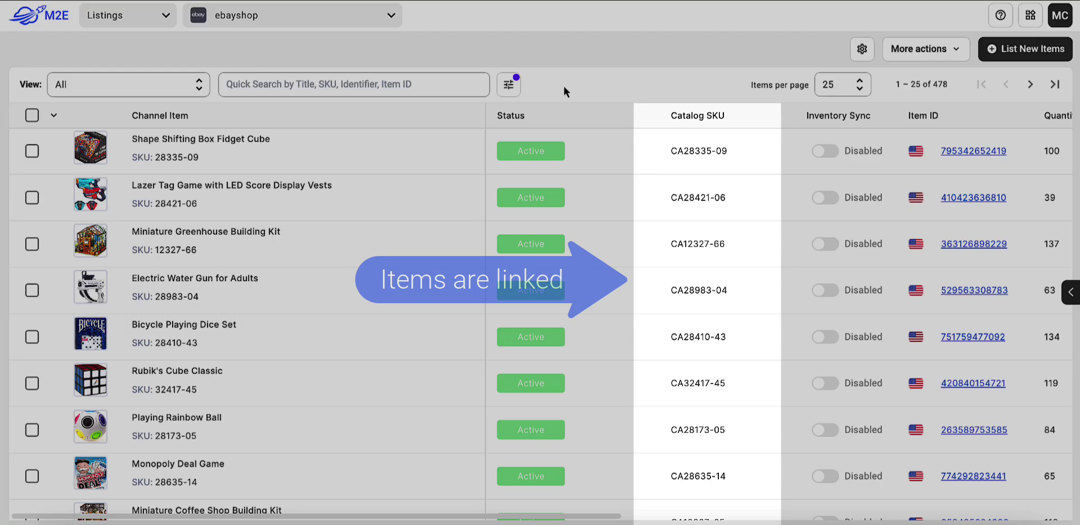